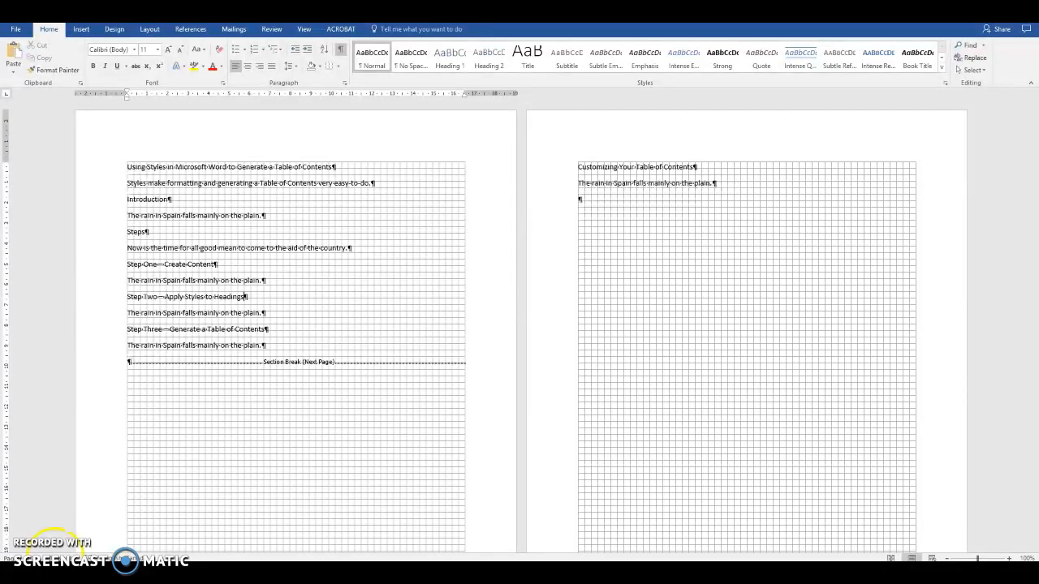
Select the title line and apply Heading 1 to it, undoing a mistaken Heading 2
click(126, 167)
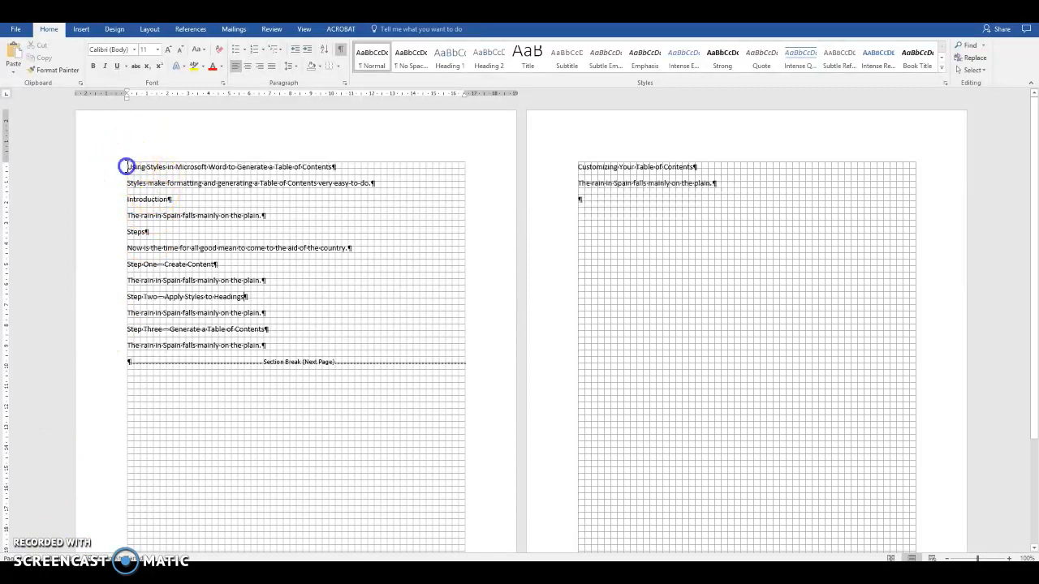
drag(126, 166, 338, 171)
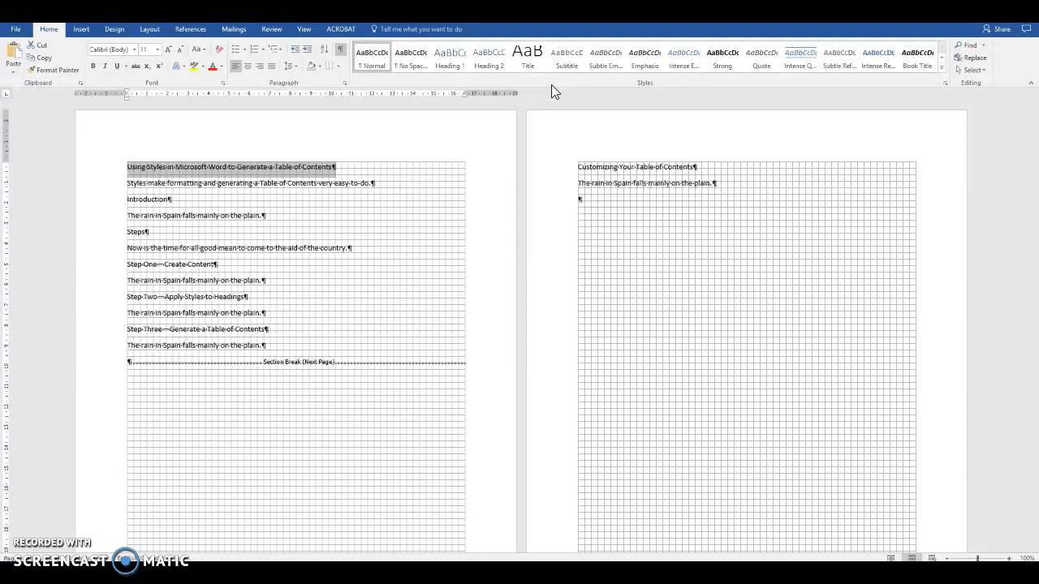
click(490, 71)
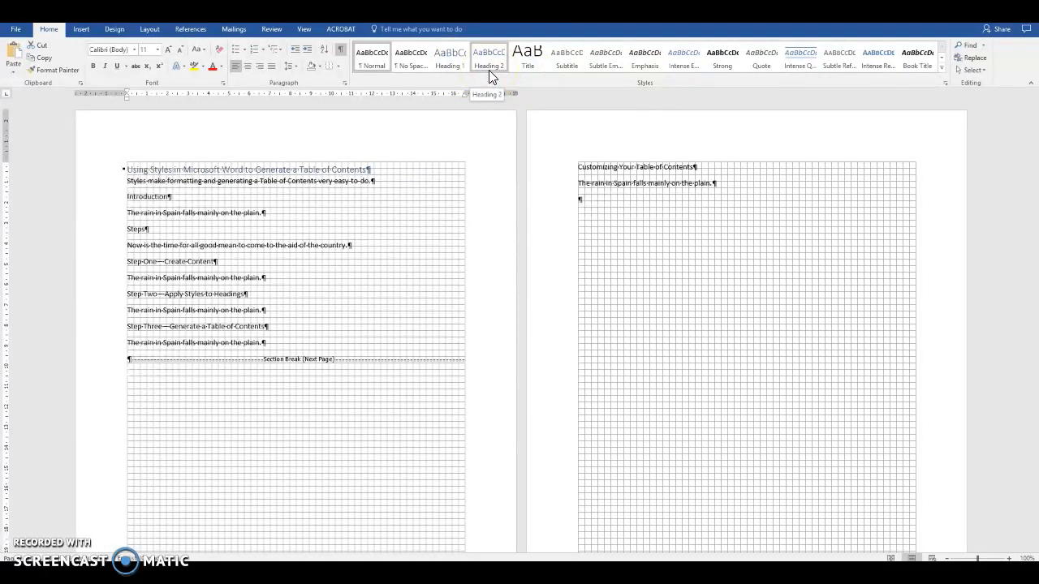
key(ctrl+z)
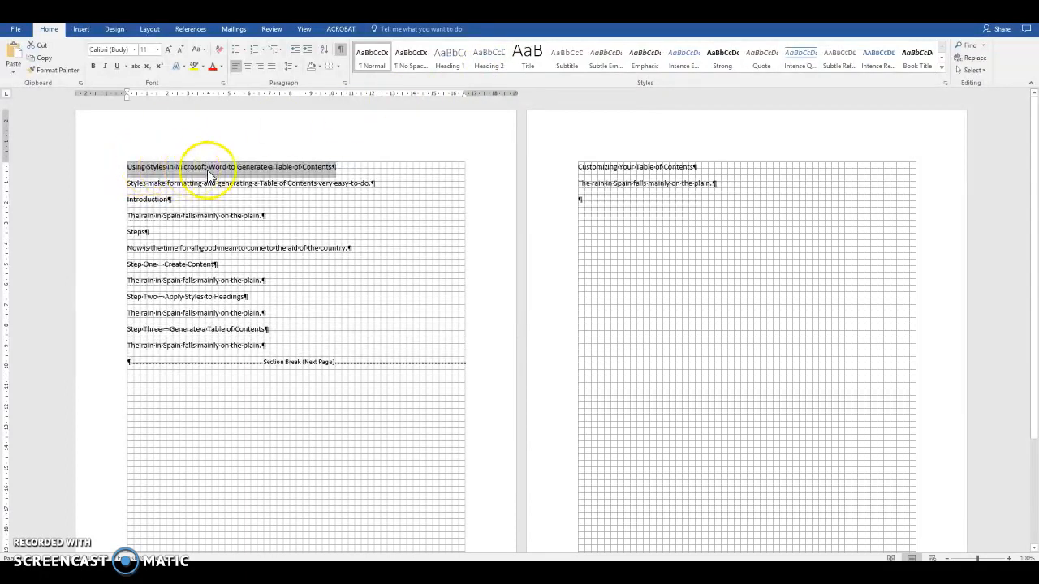
click(450, 63)
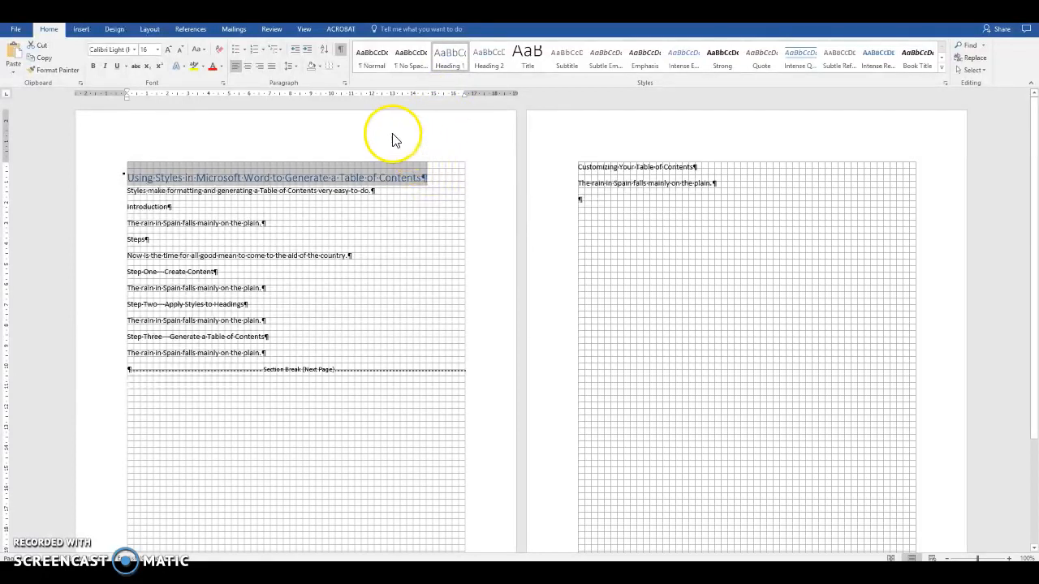
Format the title as bold, black Times New Roman
click(134, 49)
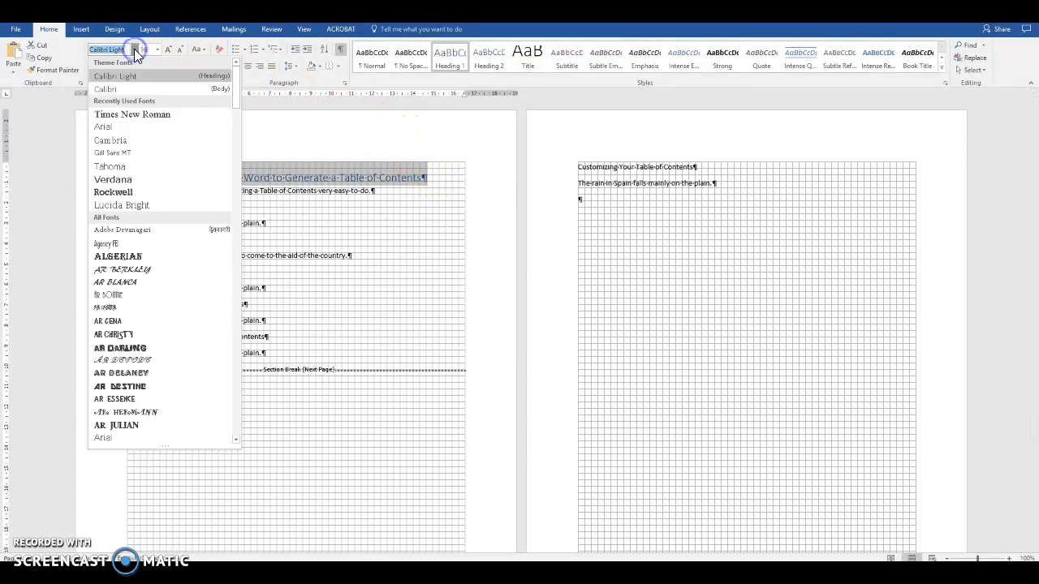
click(162, 116)
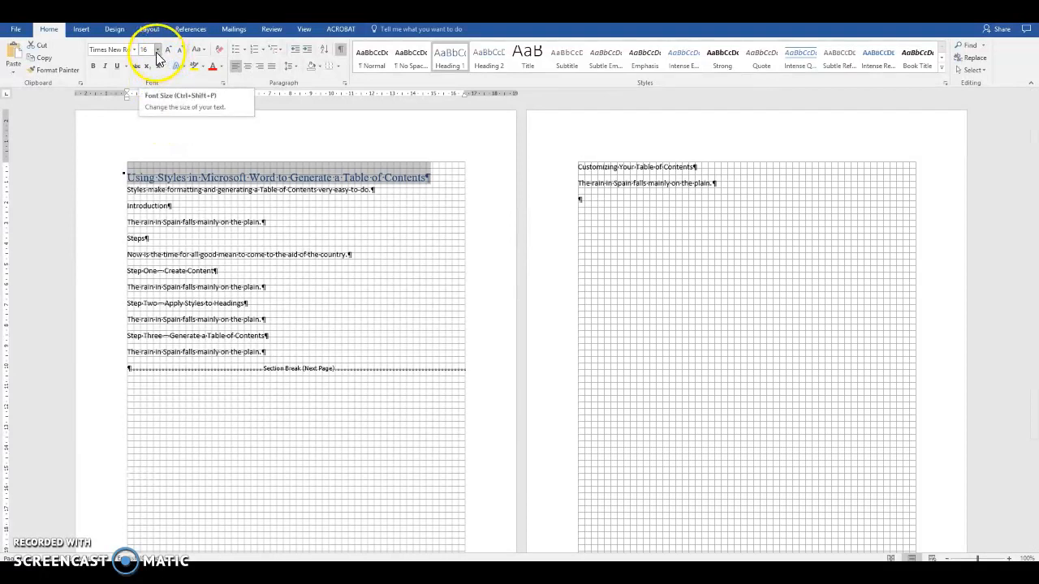
click(94, 67)
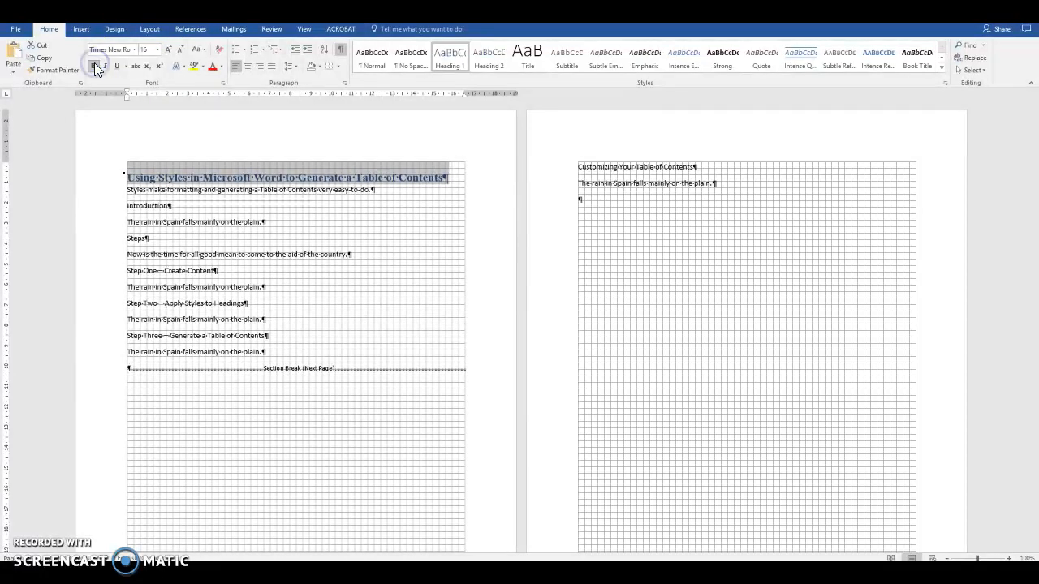
click(222, 68)
click(225, 102)
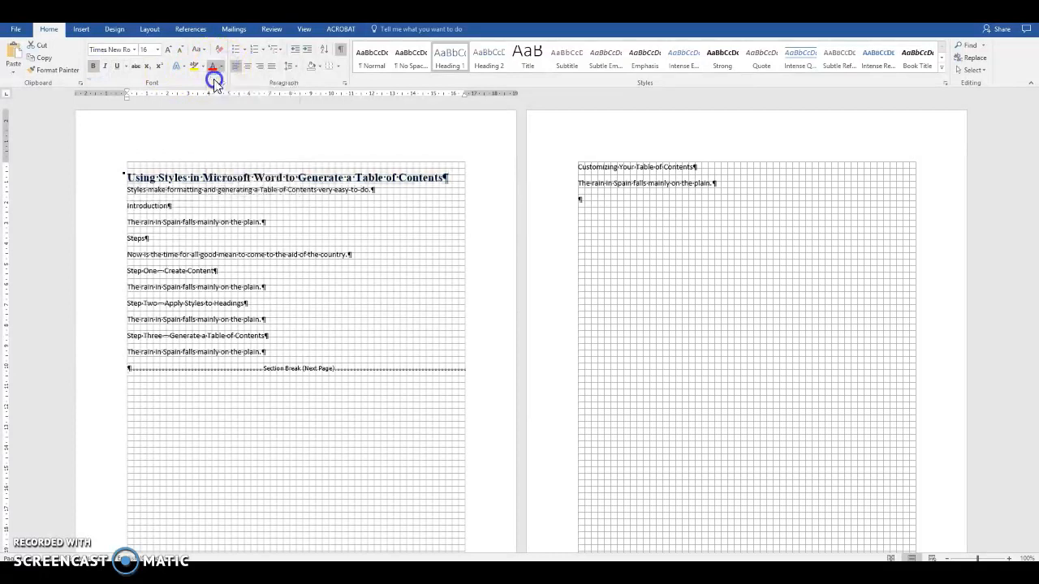
Raise the title's Spacing After to 12 pt in the Paragraph dialog
click(345, 86)
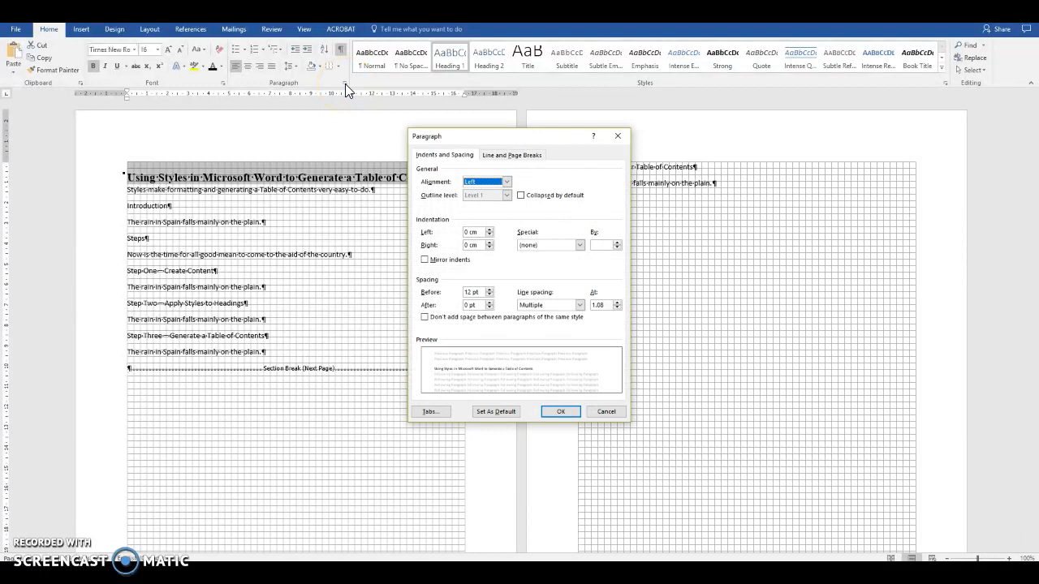
click(489, 301)
click(490, 302)
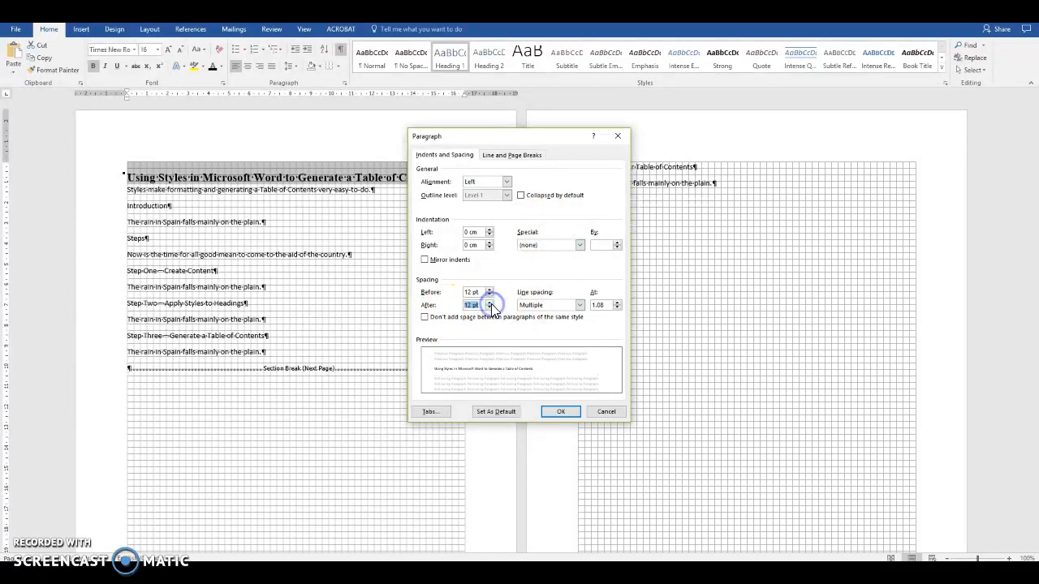
click(561, 410)
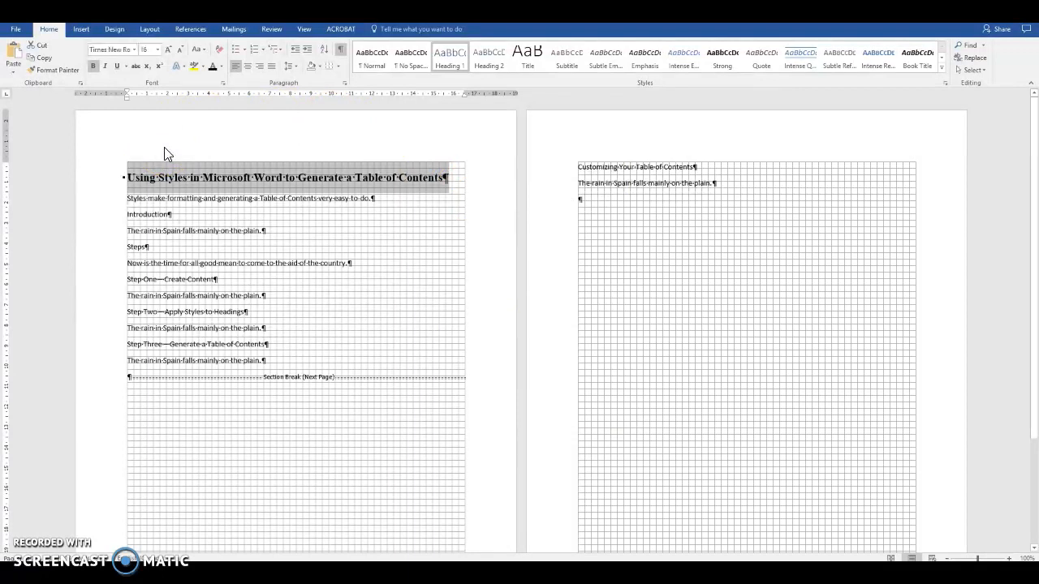
Update Heading 1 to match the title, then apply it to 'Customizing Your Table of Contents'
right_click(447, 53)
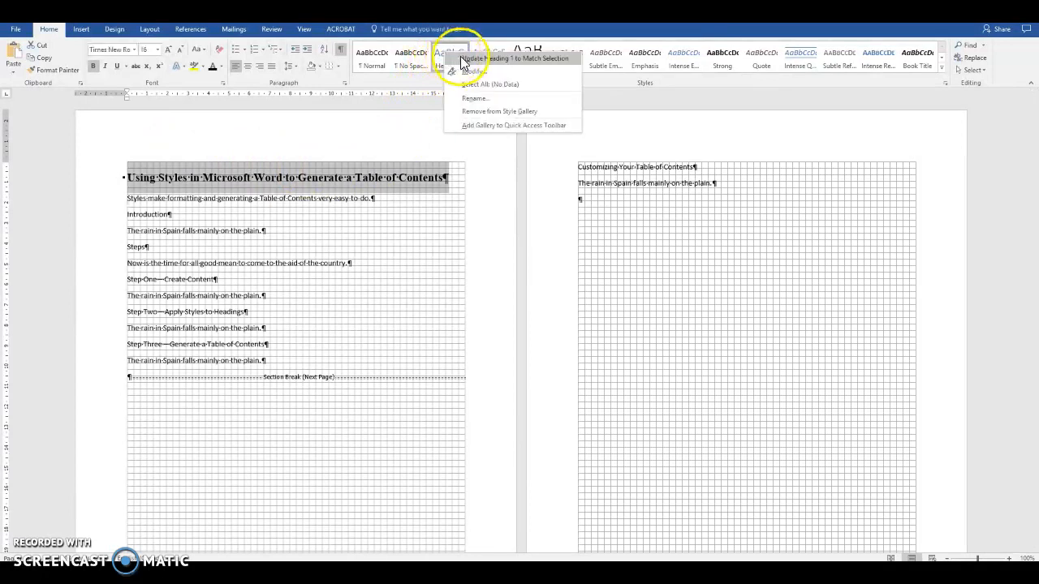
click(461, 60)
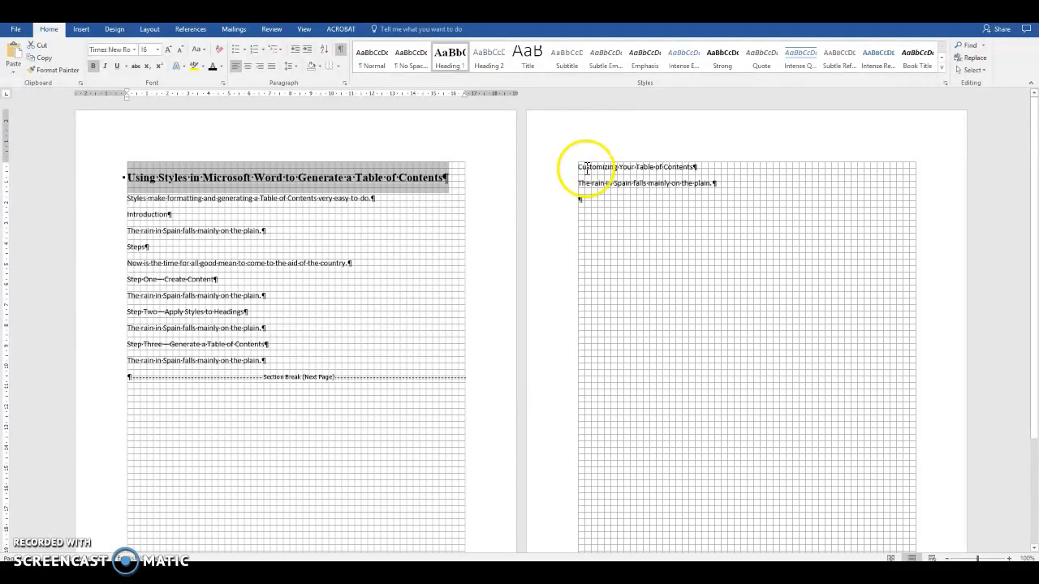
drag(576, 167, 700, 168)
click(454, 60)
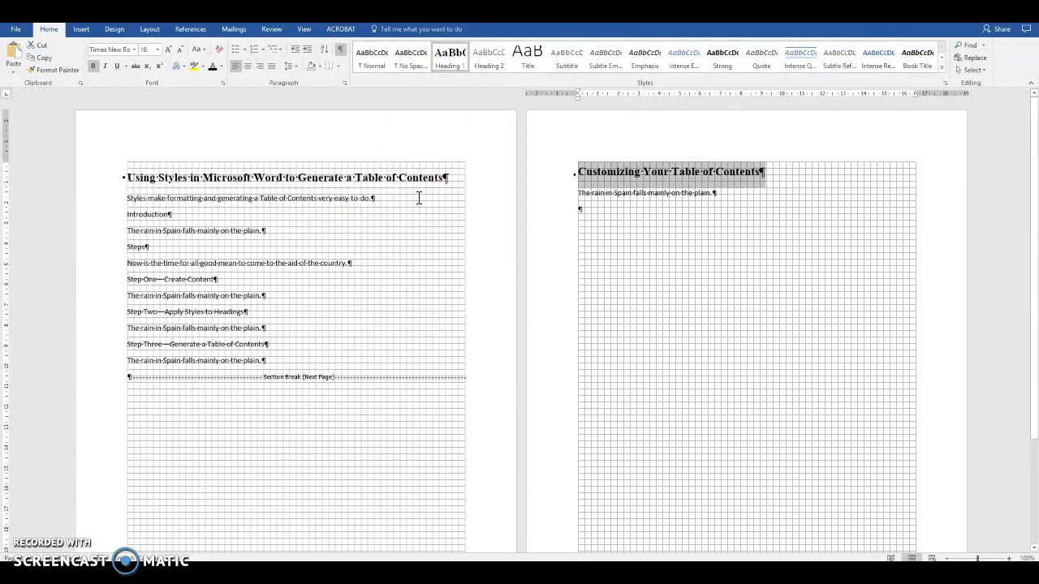
Style Introduction as Heading 2 in bold 14 pt Times New Roman with automatic colour
drag(126, 215, 180, 217)
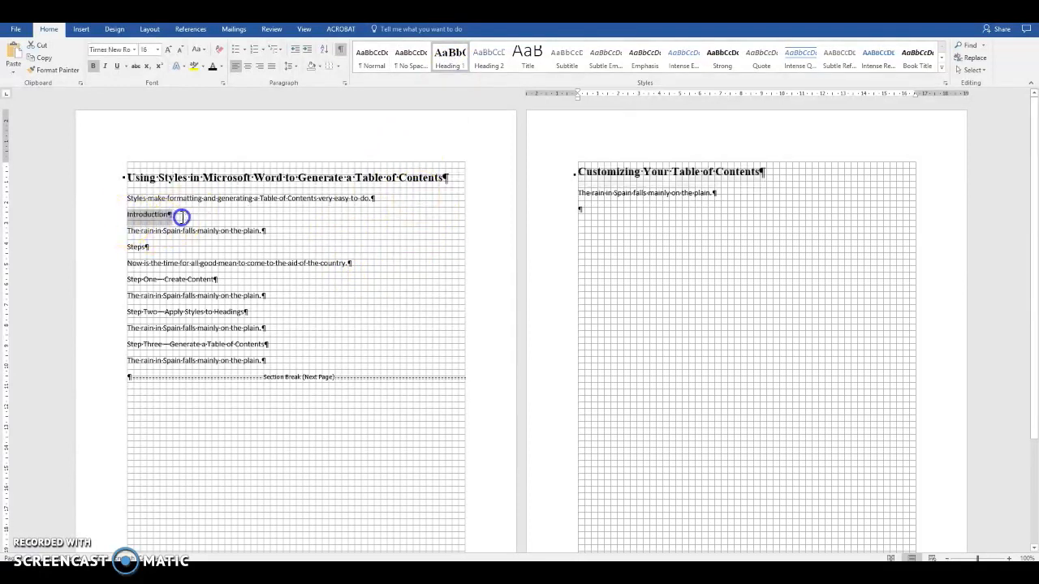
click(491, 66)
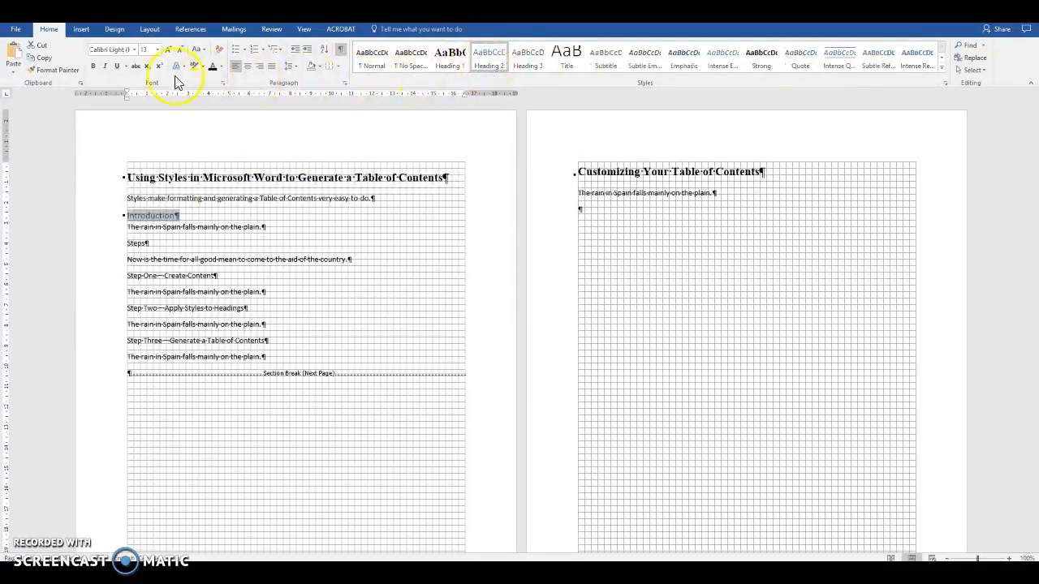
click(135, 50)
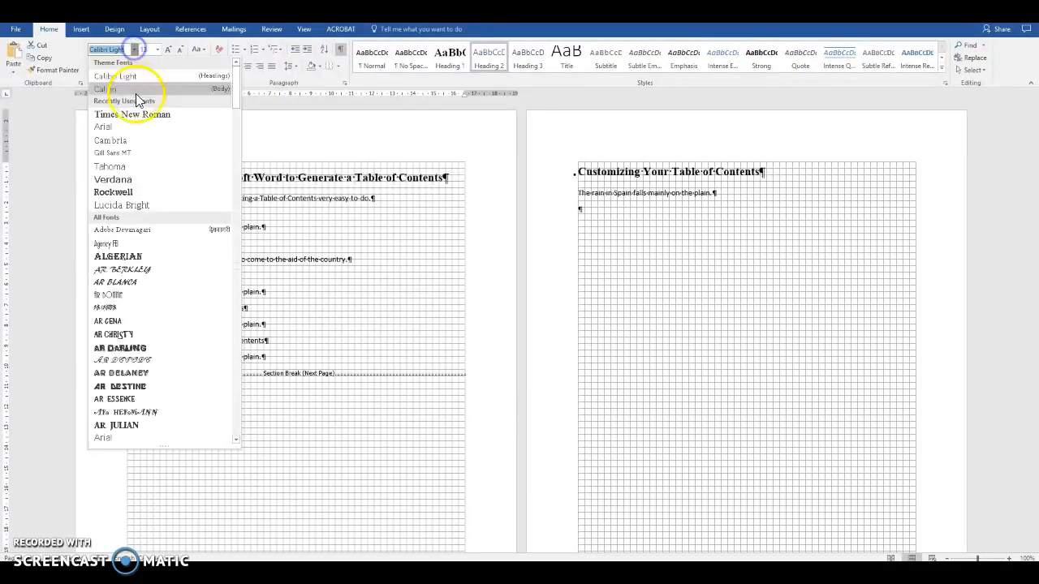
click(142, 113)
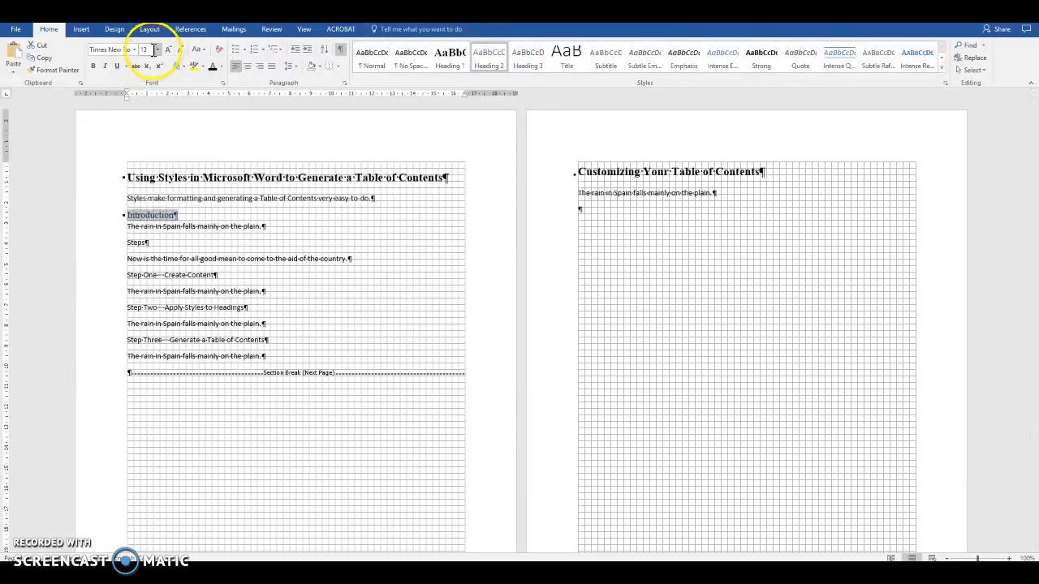
click(158, 50)
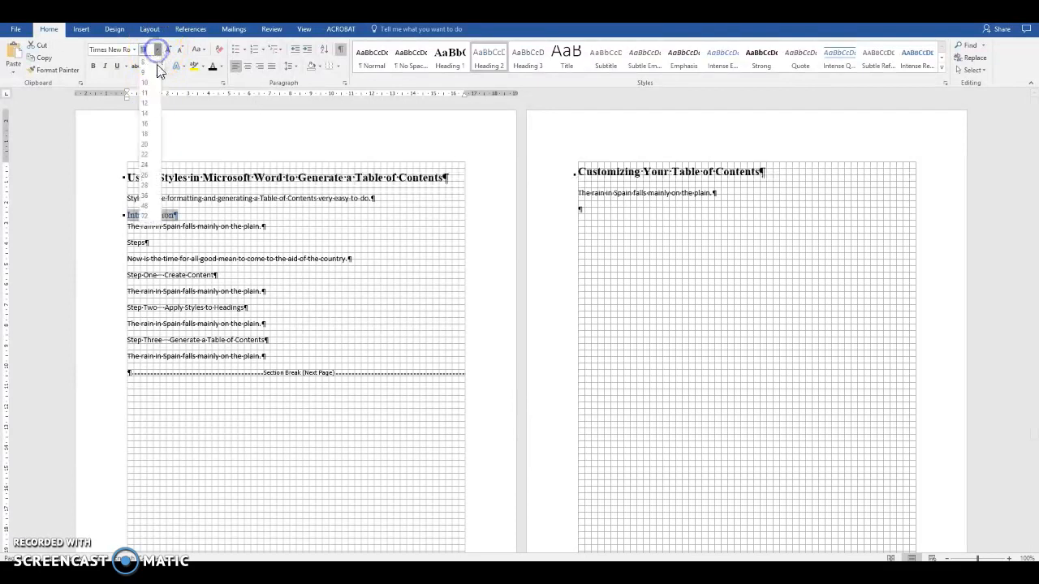
click(151, 115)
click(94, 66)
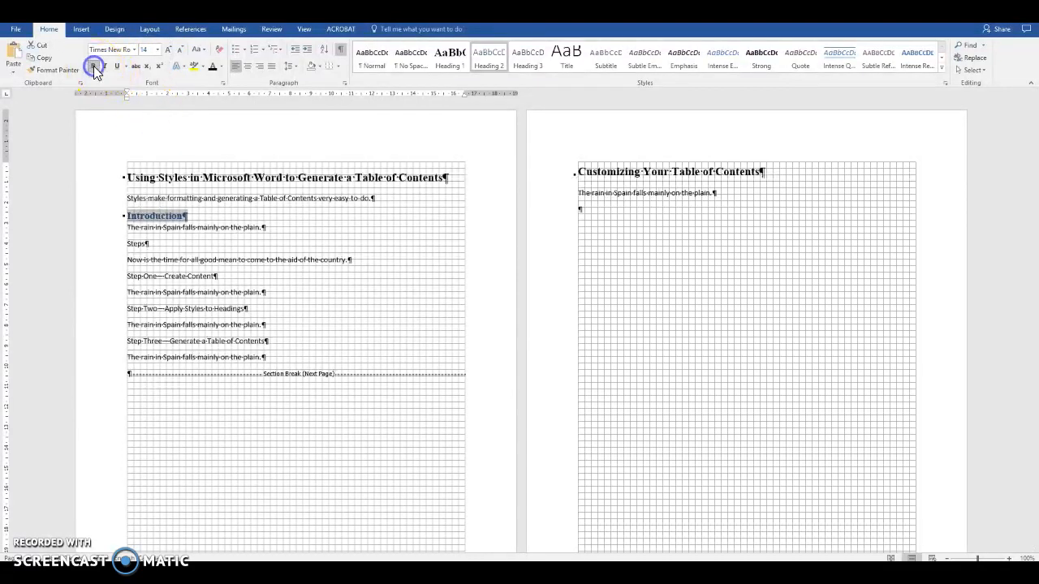
click(220, 67)
click(221, 80)
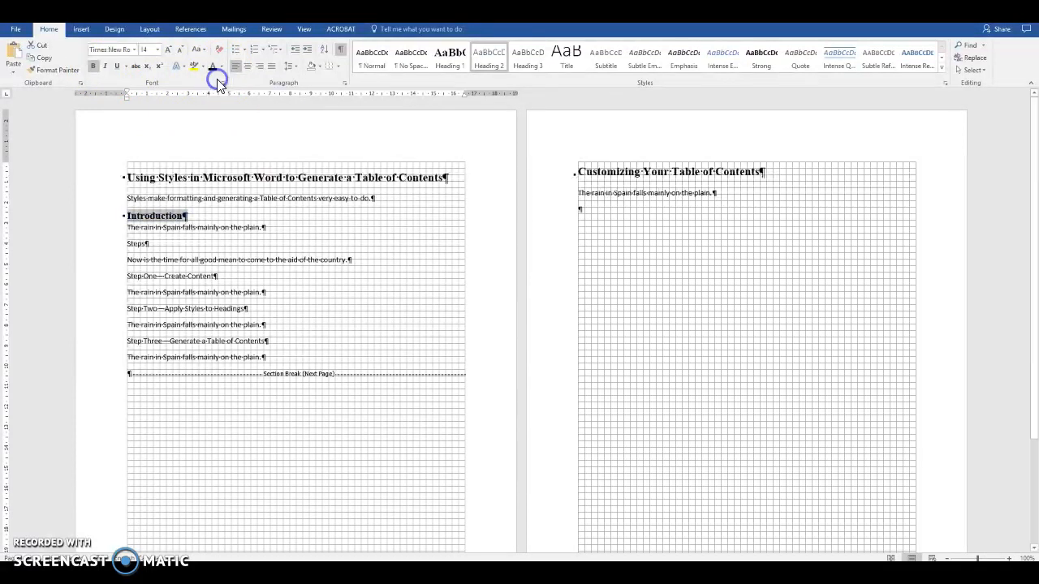
click(344, 83)
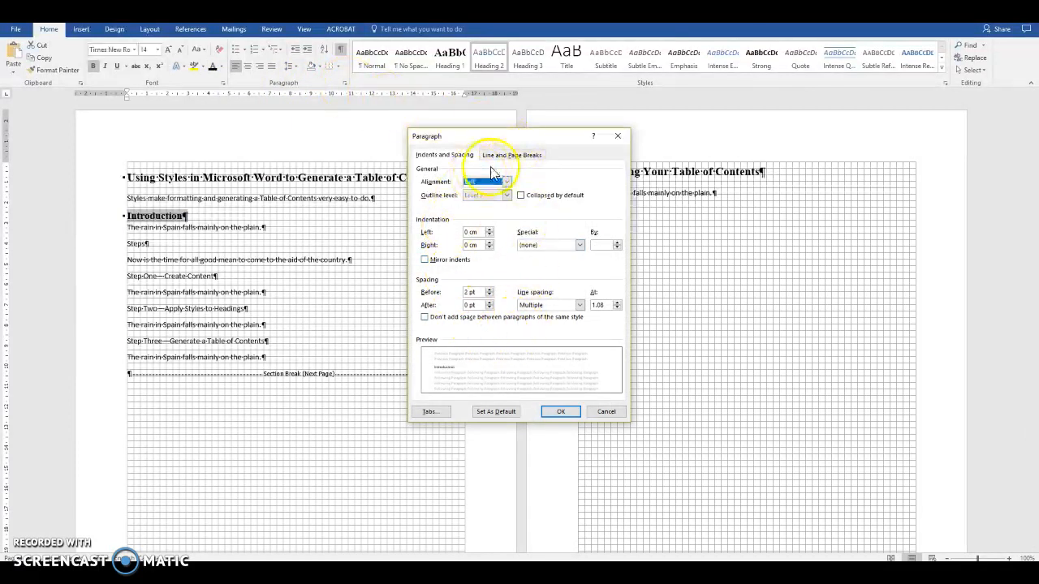
Set Spacing After for the Introduction heading to 6 pt
click(489, 303)
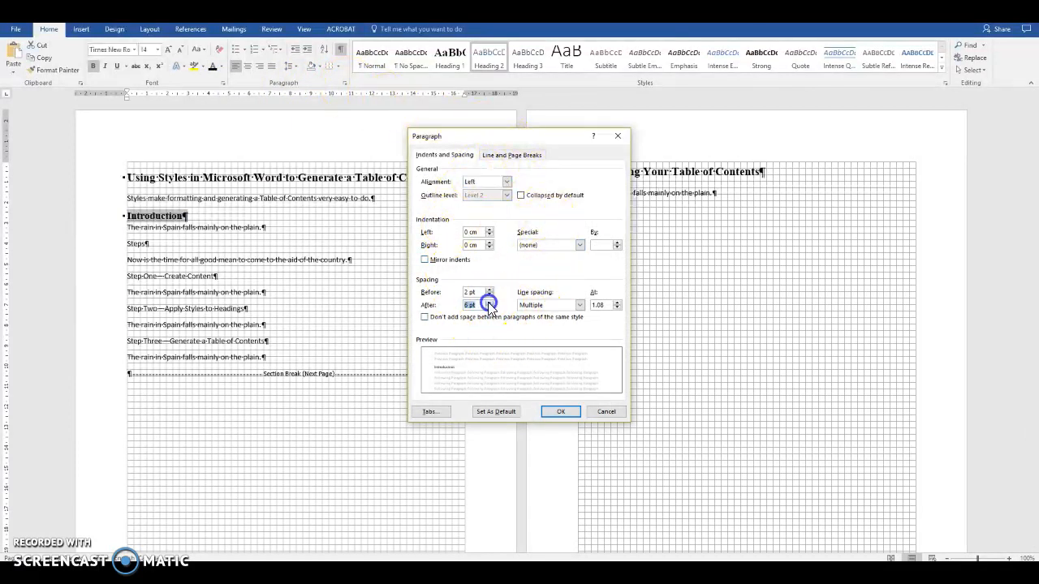
click(559, 412)
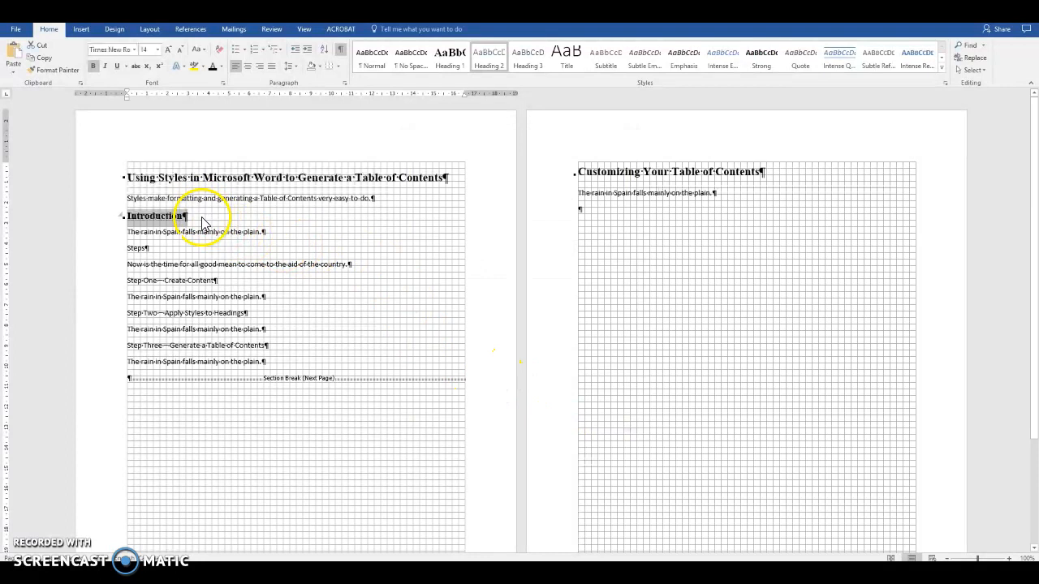
Update Heading 2 to match Introduction and apply it to the Steps line
right_click(491, 63)
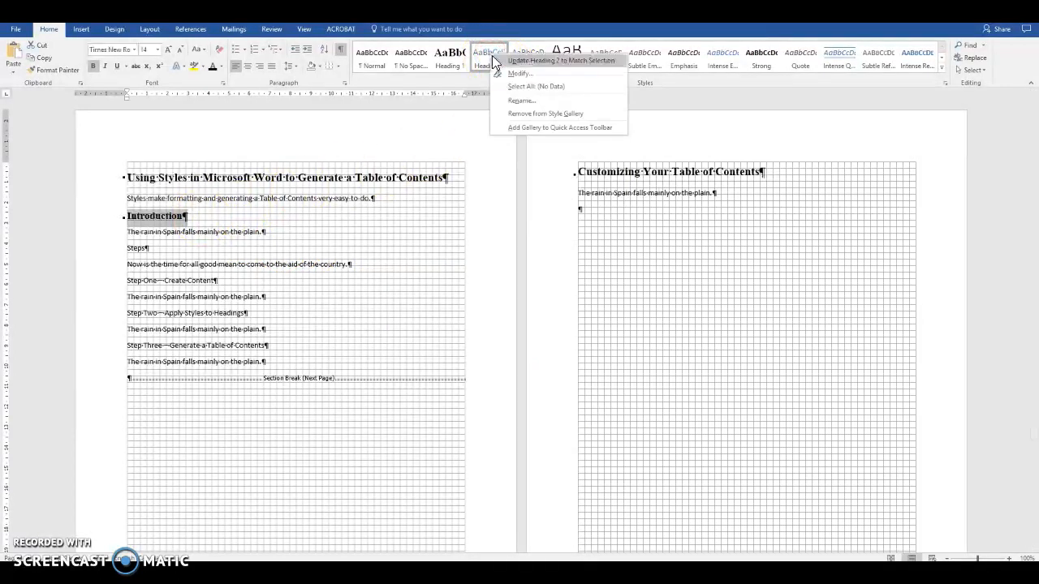
click(501, 61)
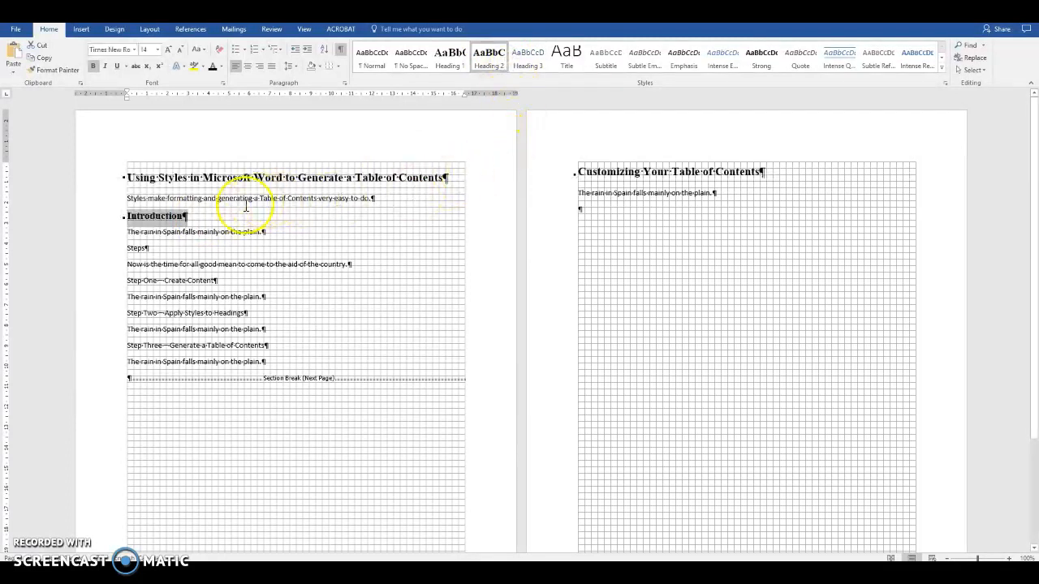
drag(126, 248, 150, 249)
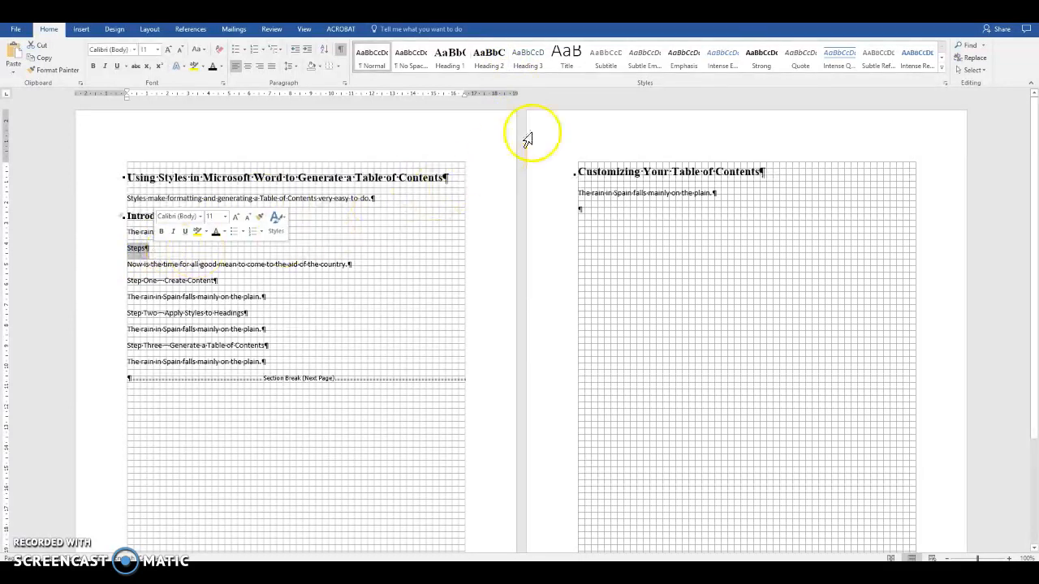
click(491, 57)
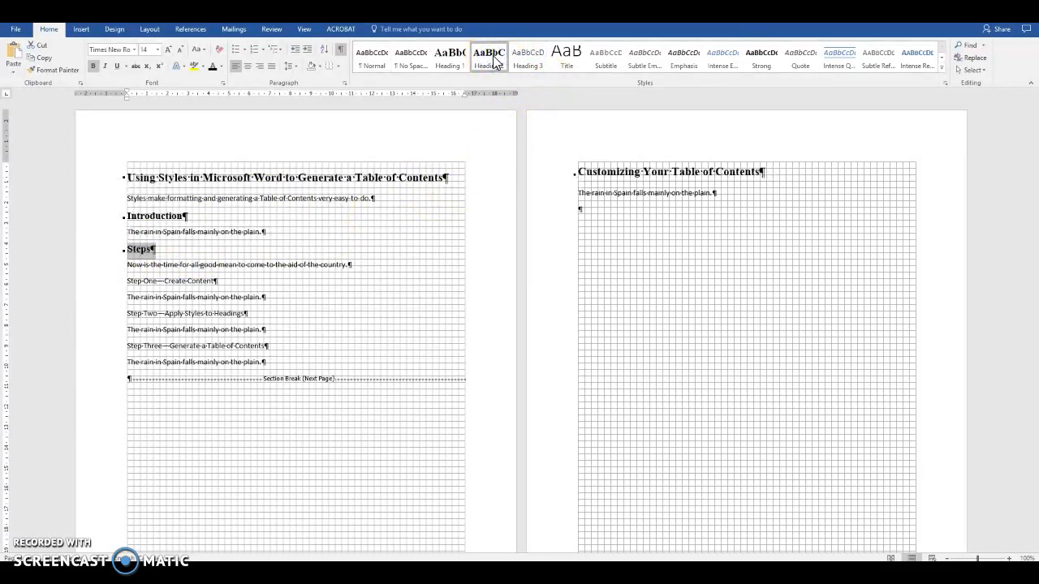
drag(128, 280, 217, 280)
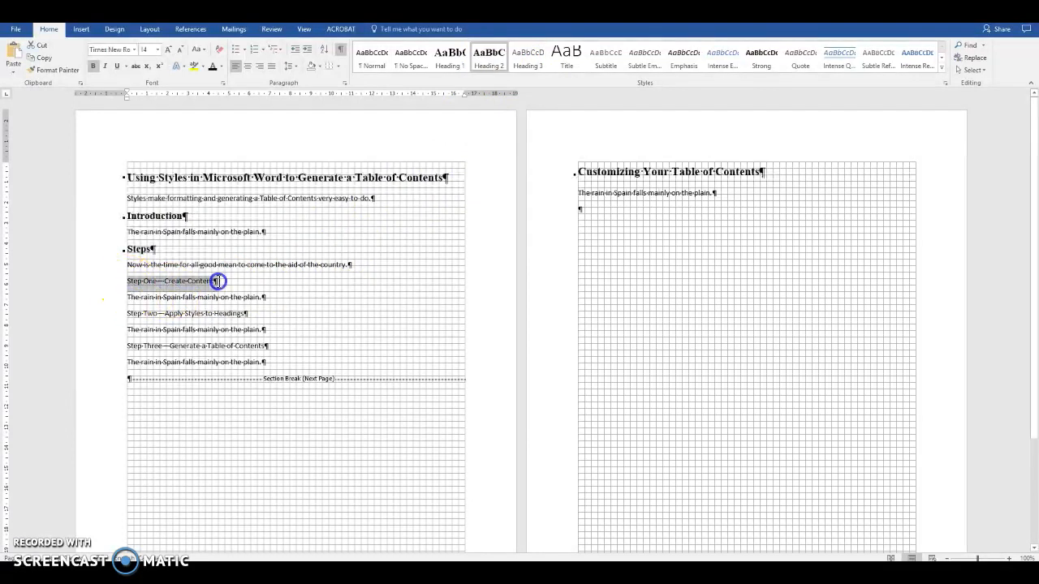
Make 'Step One—Create Content' a Heading 3 in bold Times New Roman, automatic colour
click(532, 58)
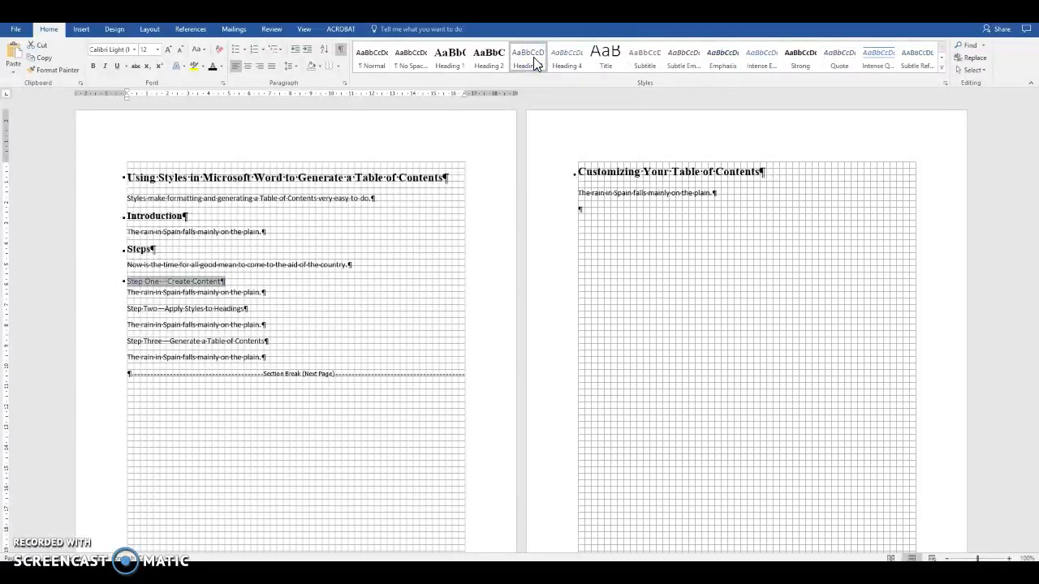
click(134, 52)
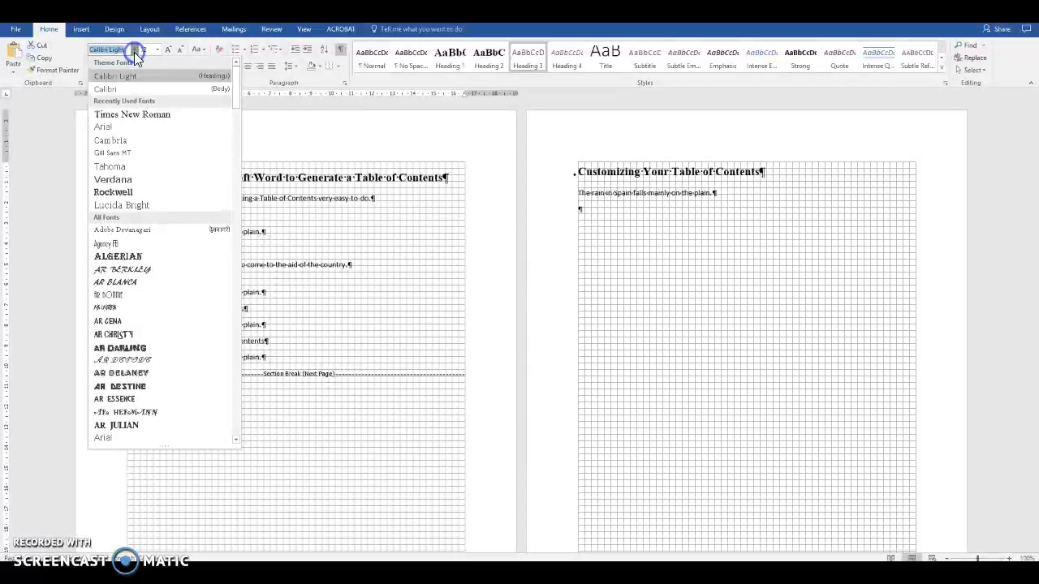
click(153, 114)
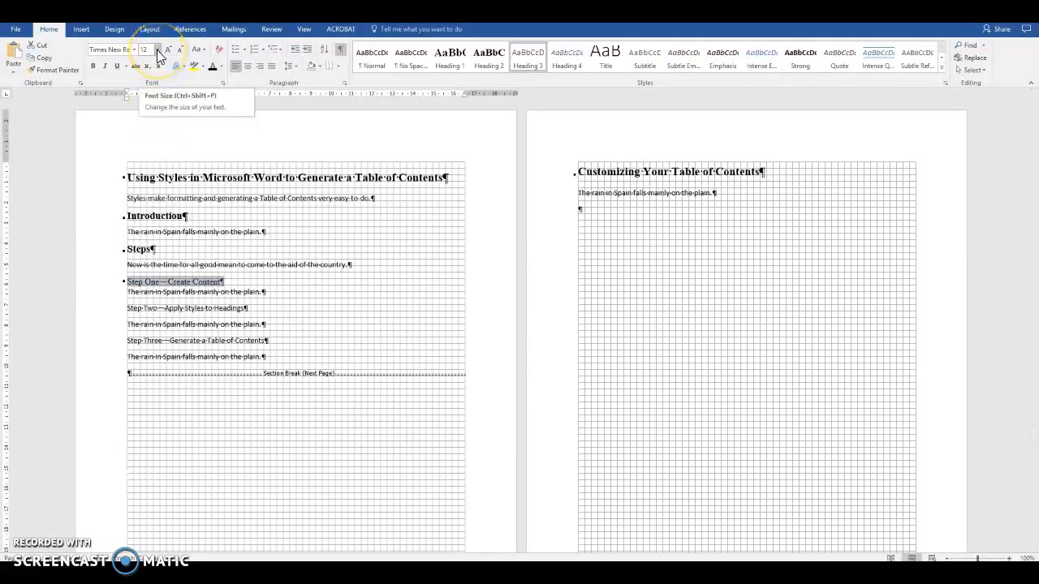
click(92, 66)
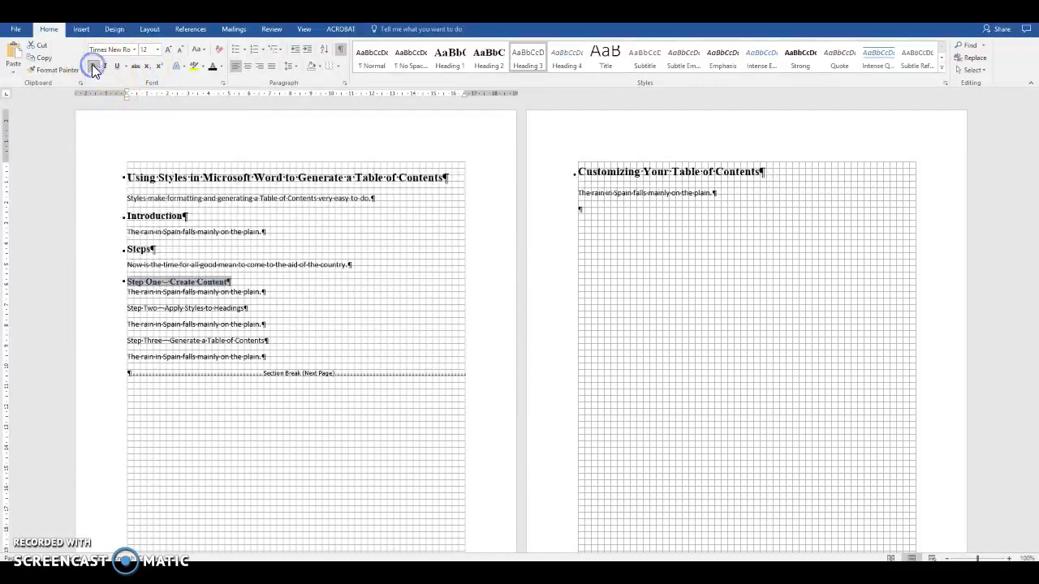
click(220, 67)
click(215, 81)
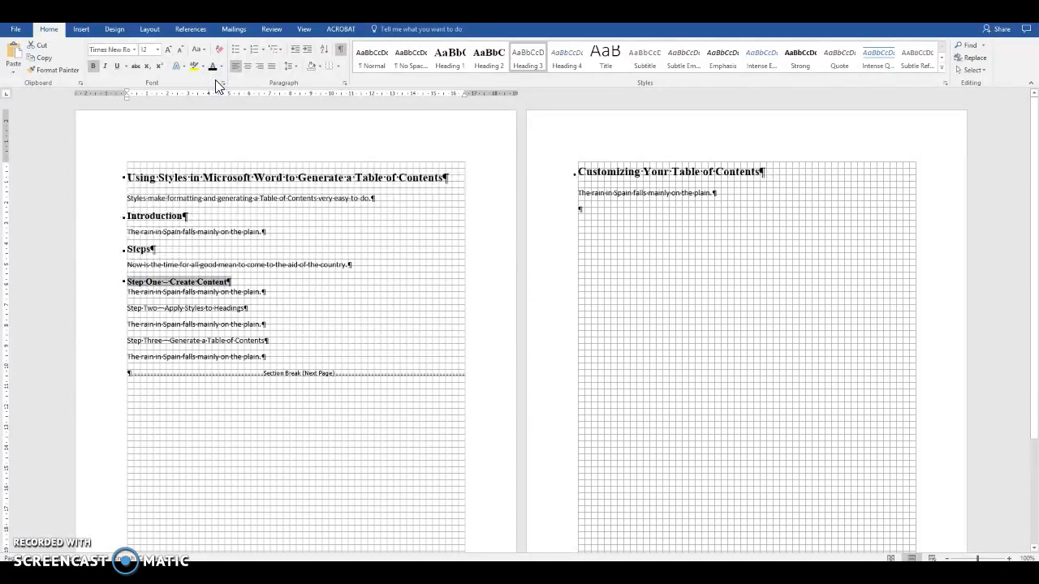
Update the Heading 3 style to match the Step One heading
right_click(529, 63)
click(540, 63)
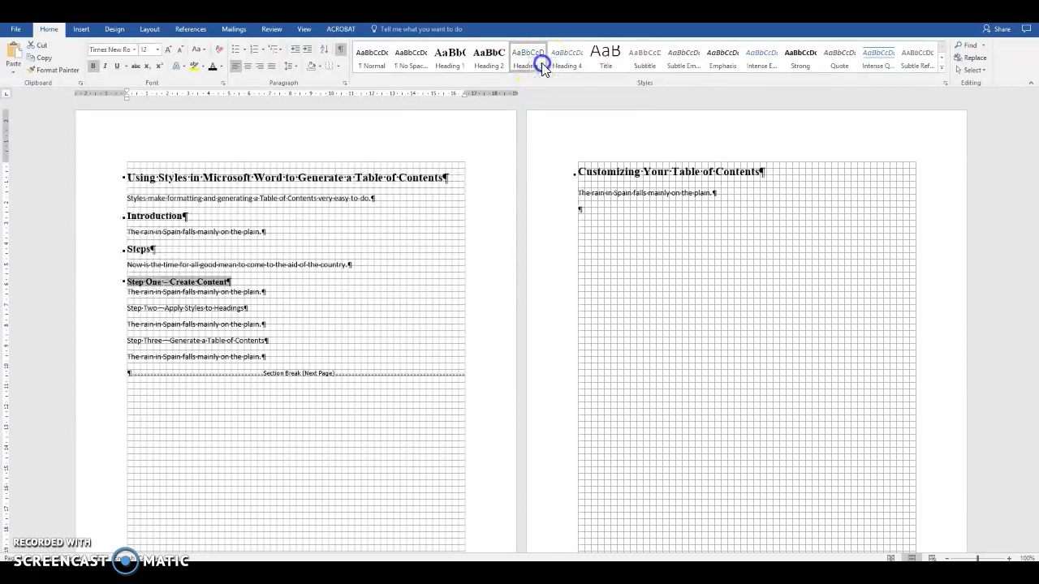
click(258, 298)
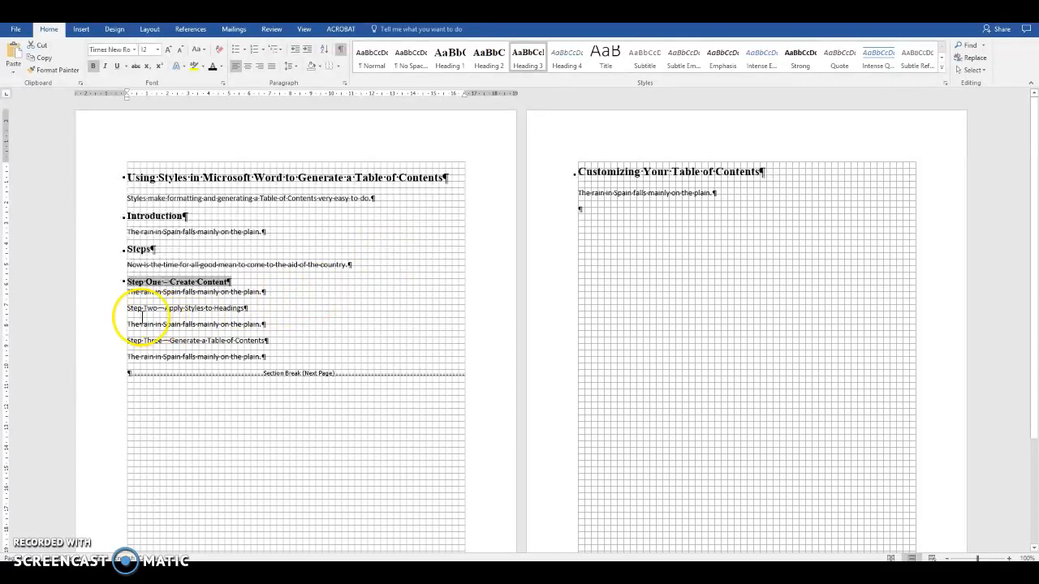
drag(130, 309, 262, 304)
click(277, 304)
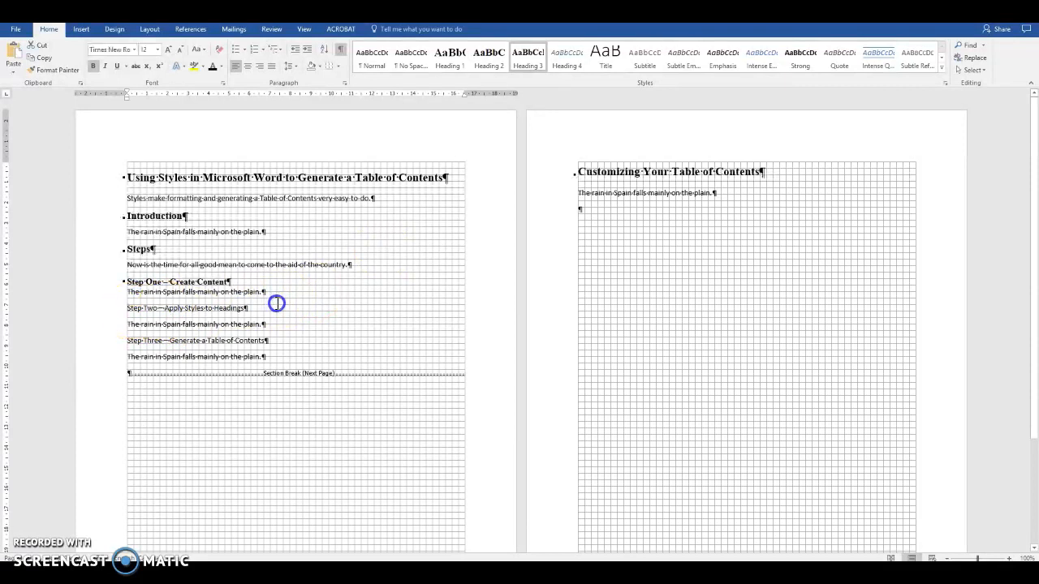
Apply Heading 3 to the Step Two and Step Three lines
triple_click(277, 304)
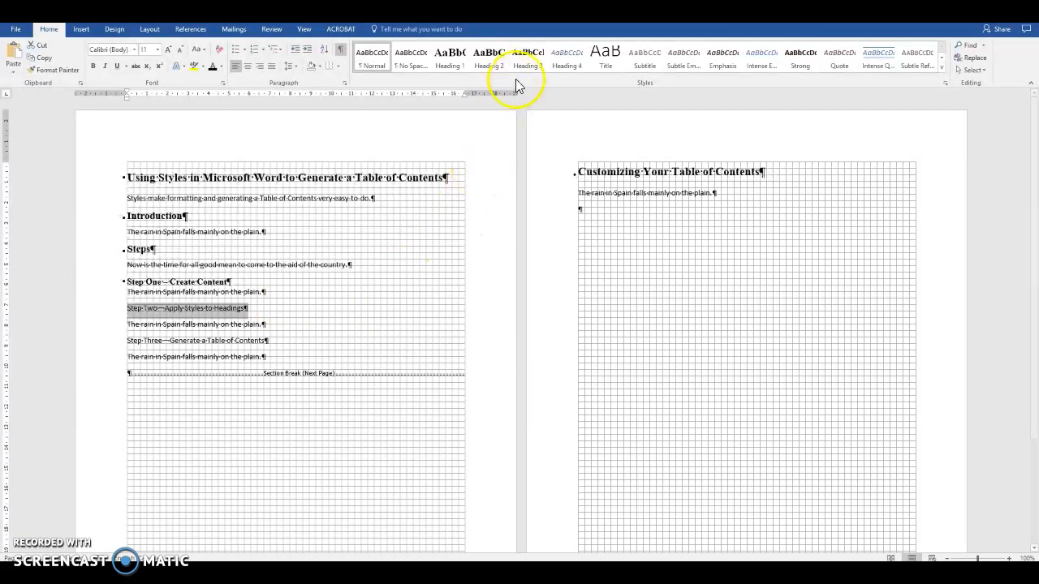
click(527, 57)
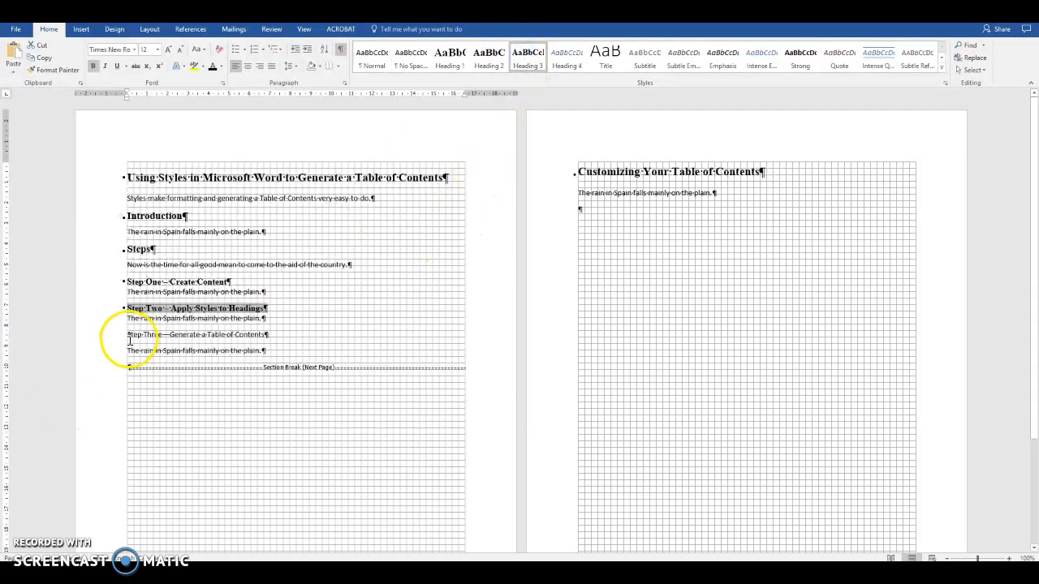
drag(128, 333, 257, 329)
click(294, 329)
triple_click(294, 331)
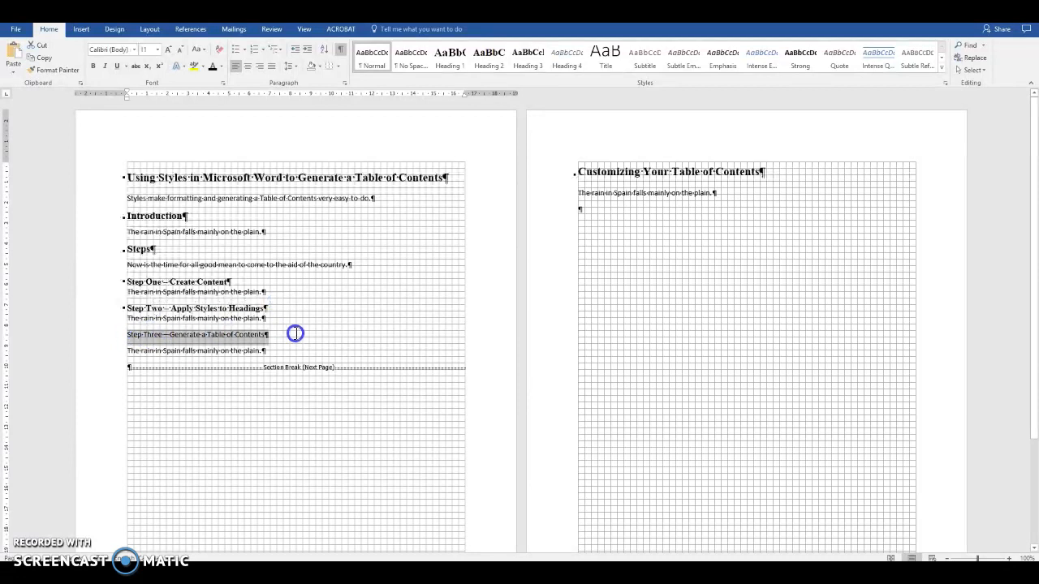
click(527, 58)
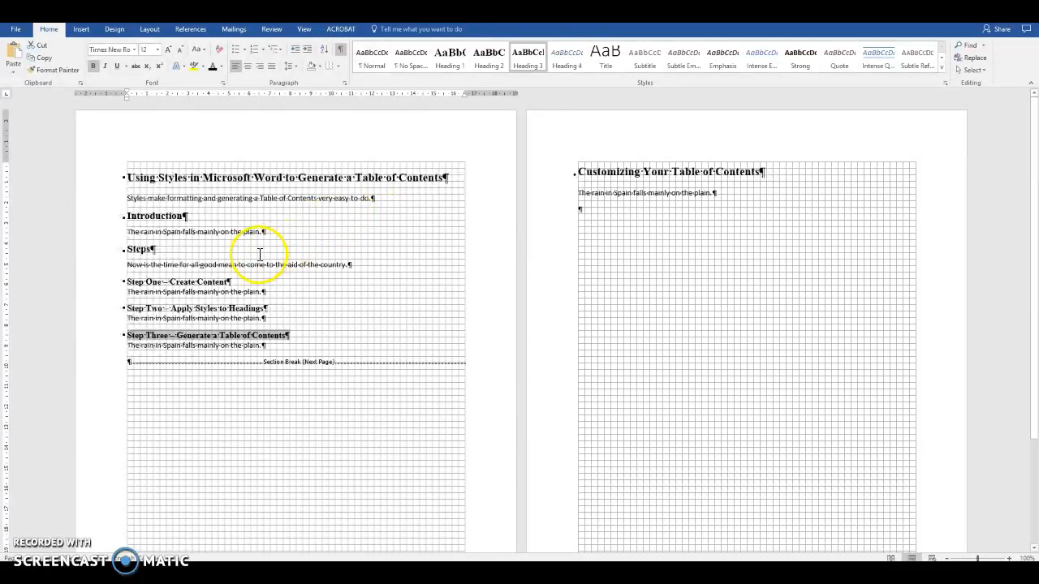
Insert a Next Page section break before the title, leaving a blank first page
click(127, 177)
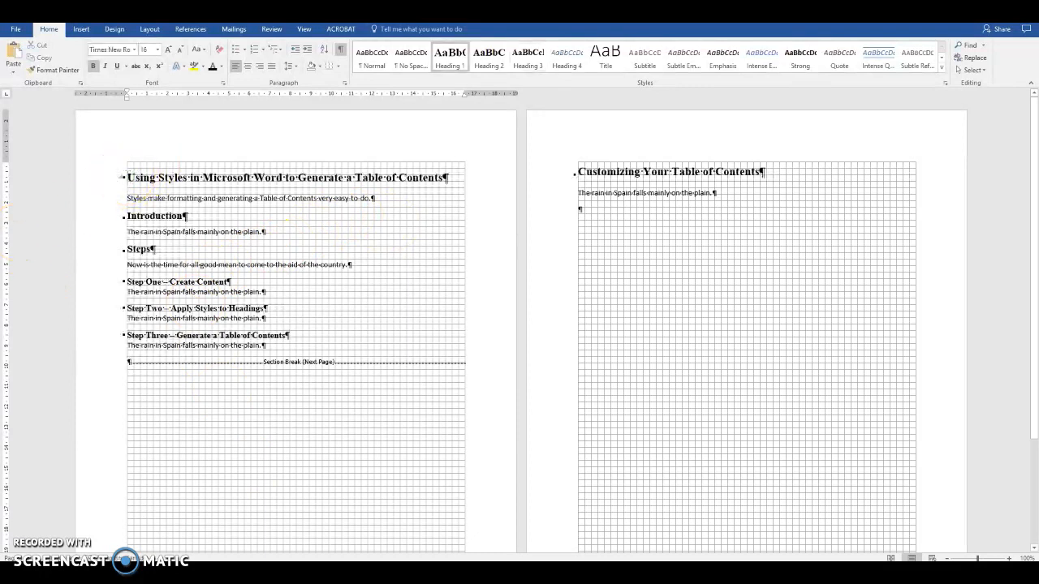
key(Return)
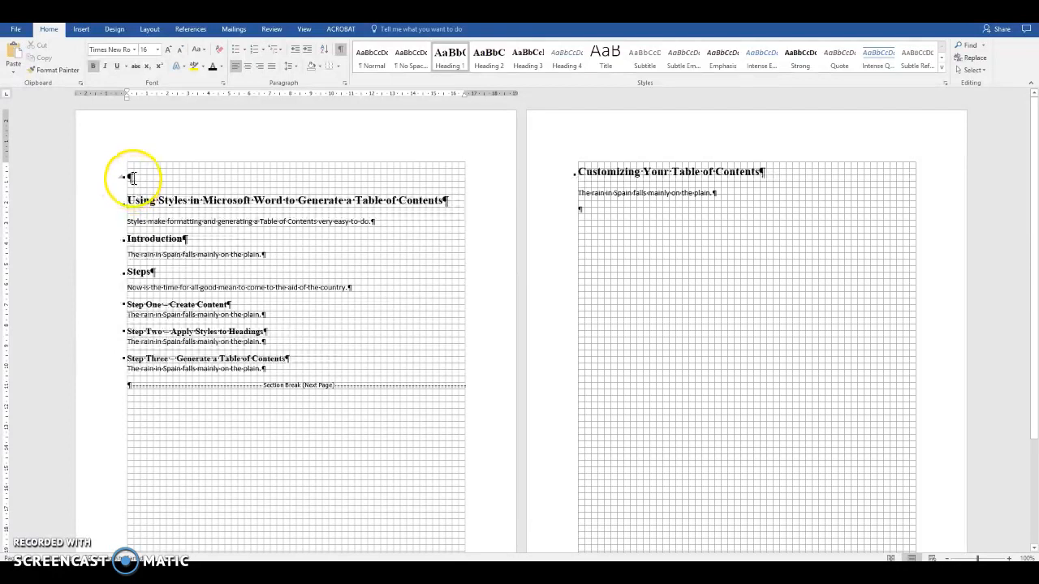
click(128, 178)
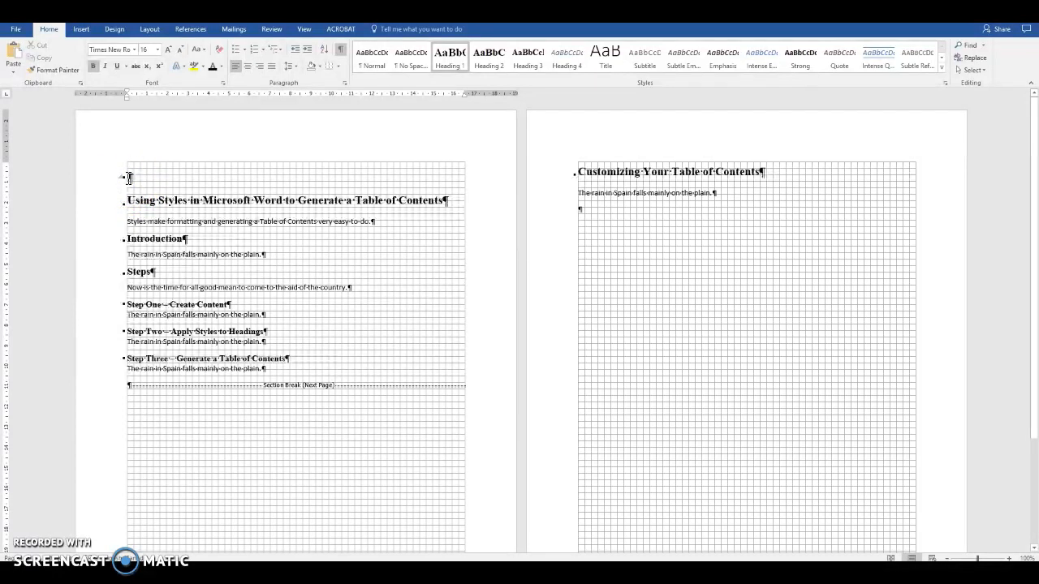
click(149, 30)
click(136, 45)
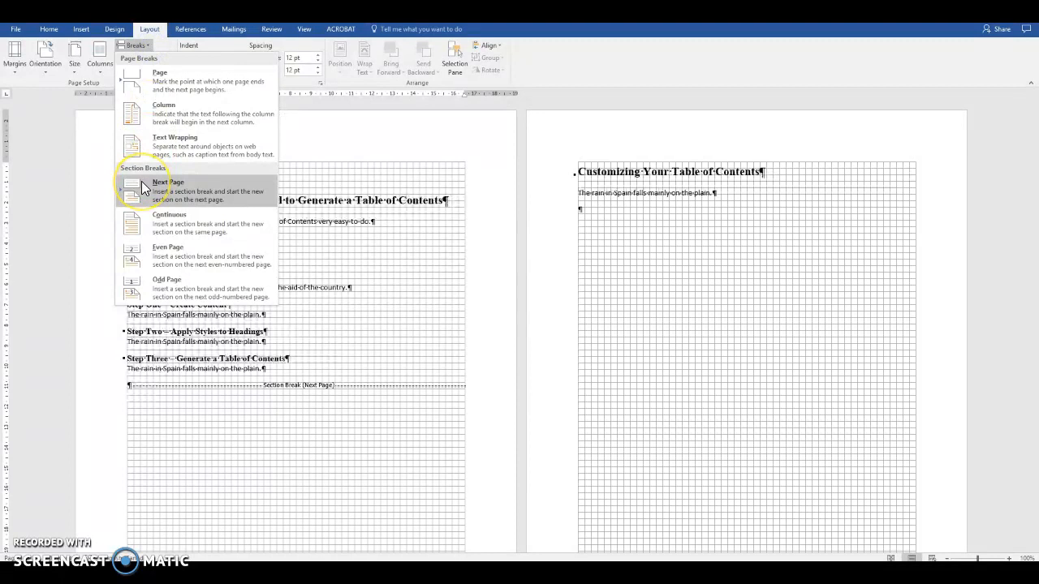
click(144, 187)
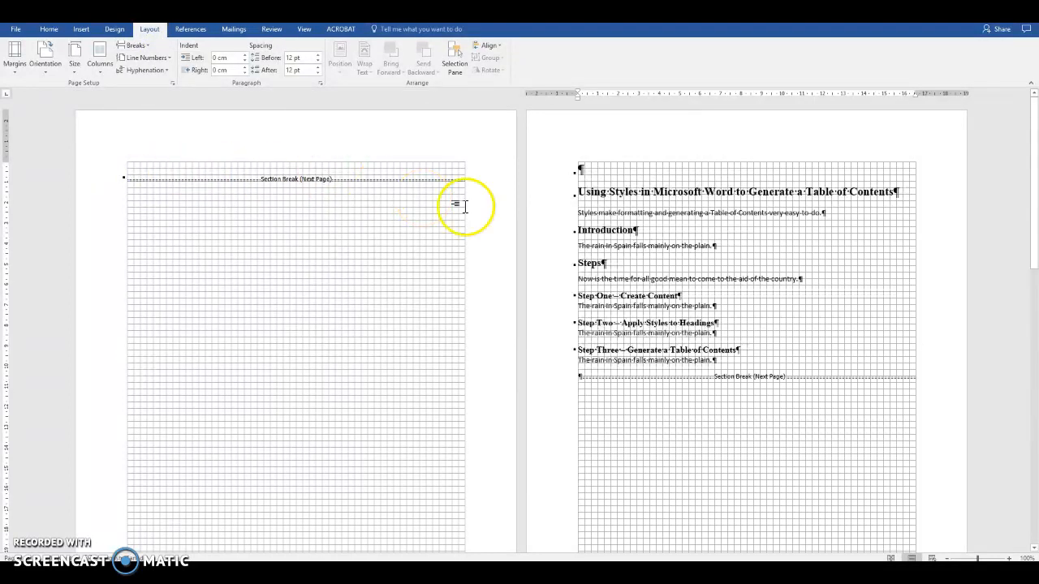
click(587, 165)
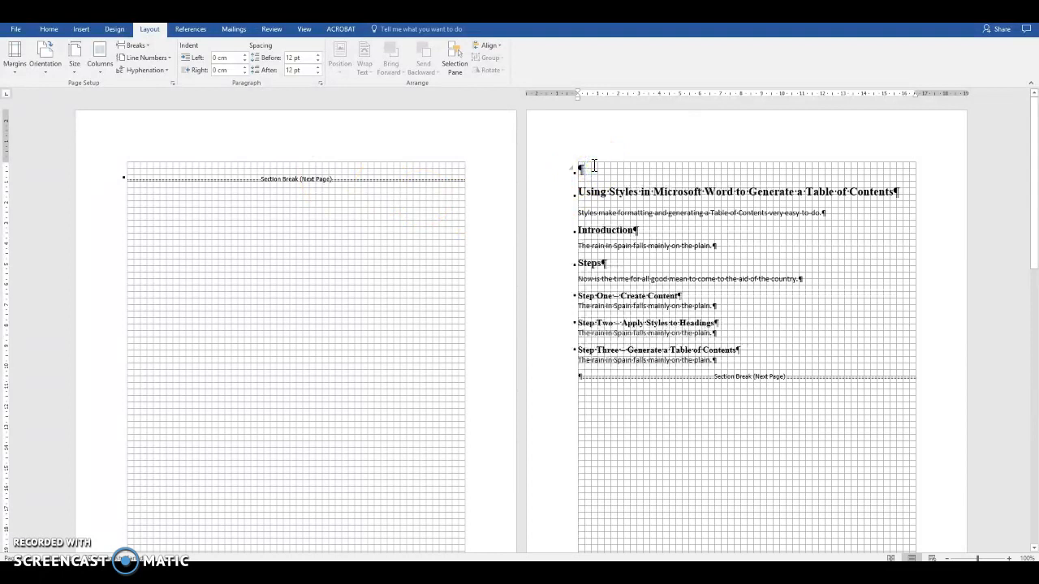
key(Delete)
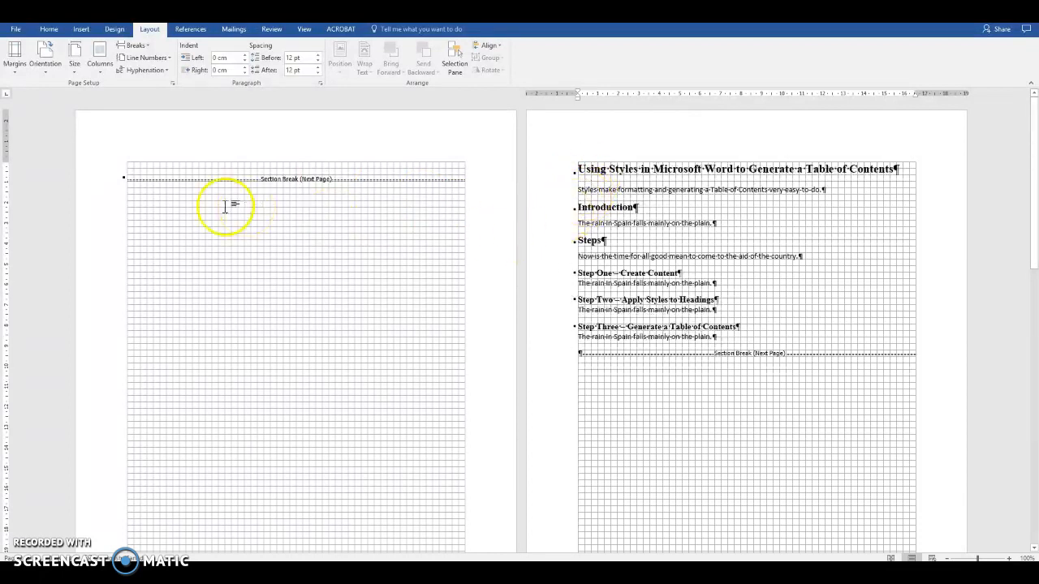
click(147, 170)
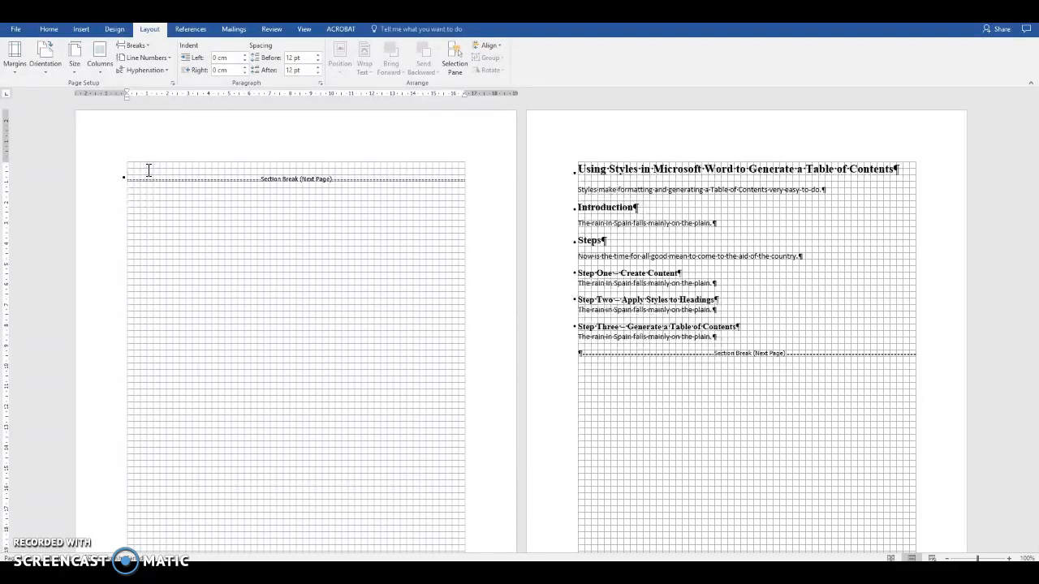
Insert Automatic Table 2 from the References tab on the blank first page
click(188, 32)
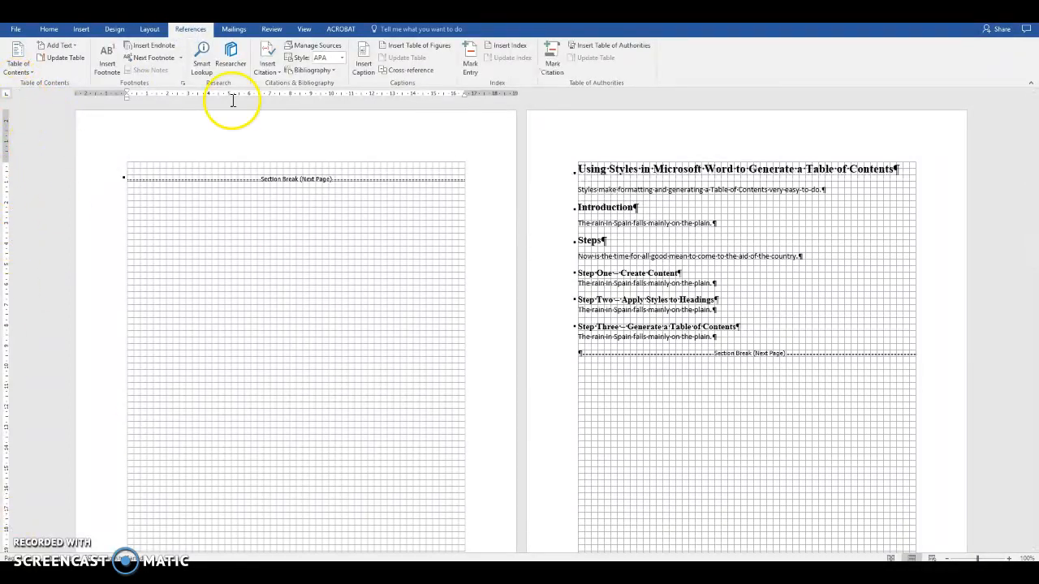
click(18, 54)
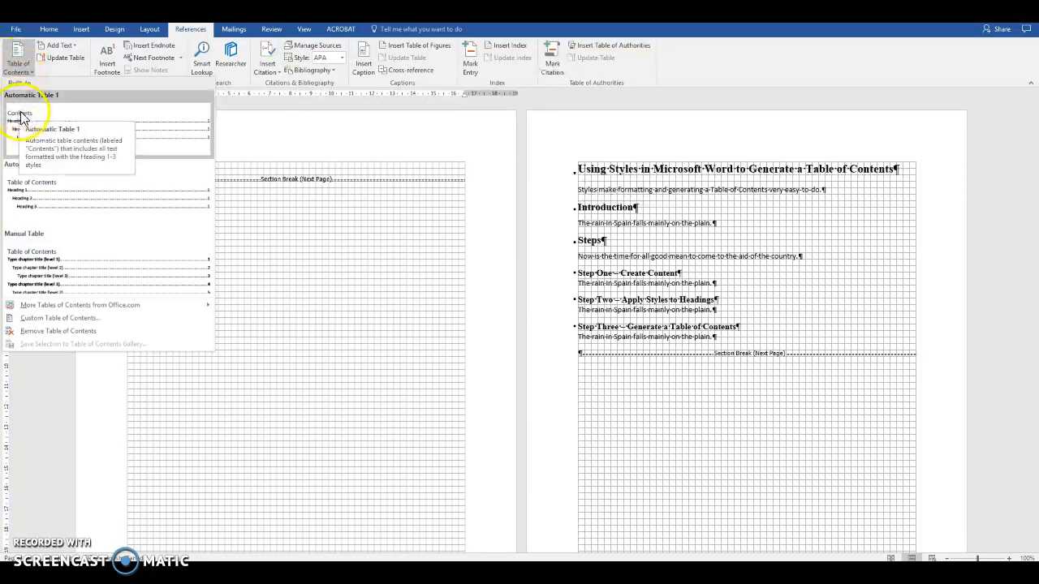
click(59, 180)
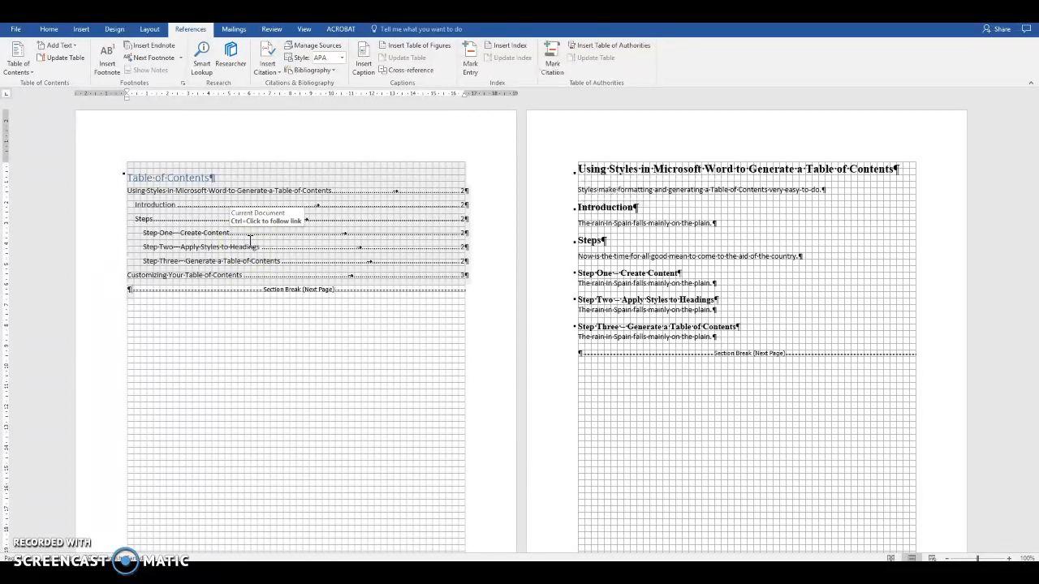
Update only the page numbers in the table of contents, putting Customizing Your Table of Contents on page 3
click(191, 179)
click(182, 153)
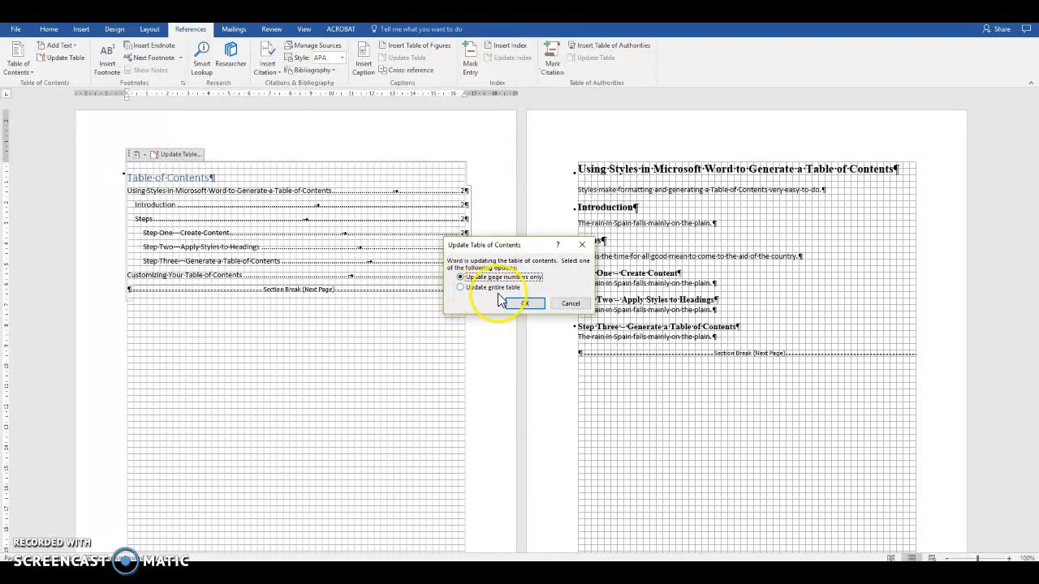
click(527, 303)
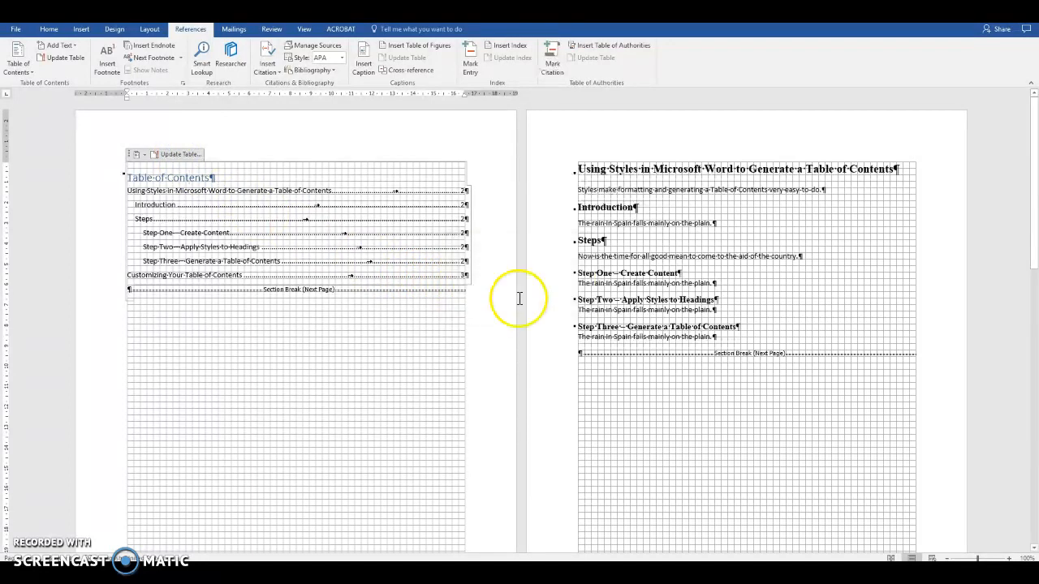